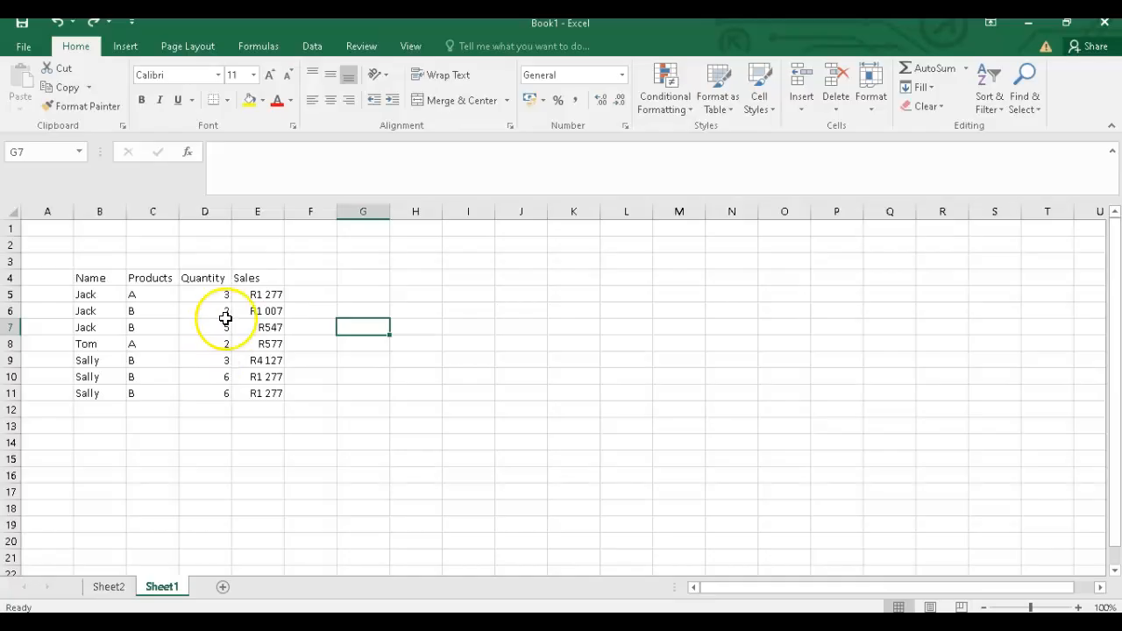
# Step: Create a PivotTable from the data range B4:E11, placing it on a new worksheet
pyautogui.click(343, 292)
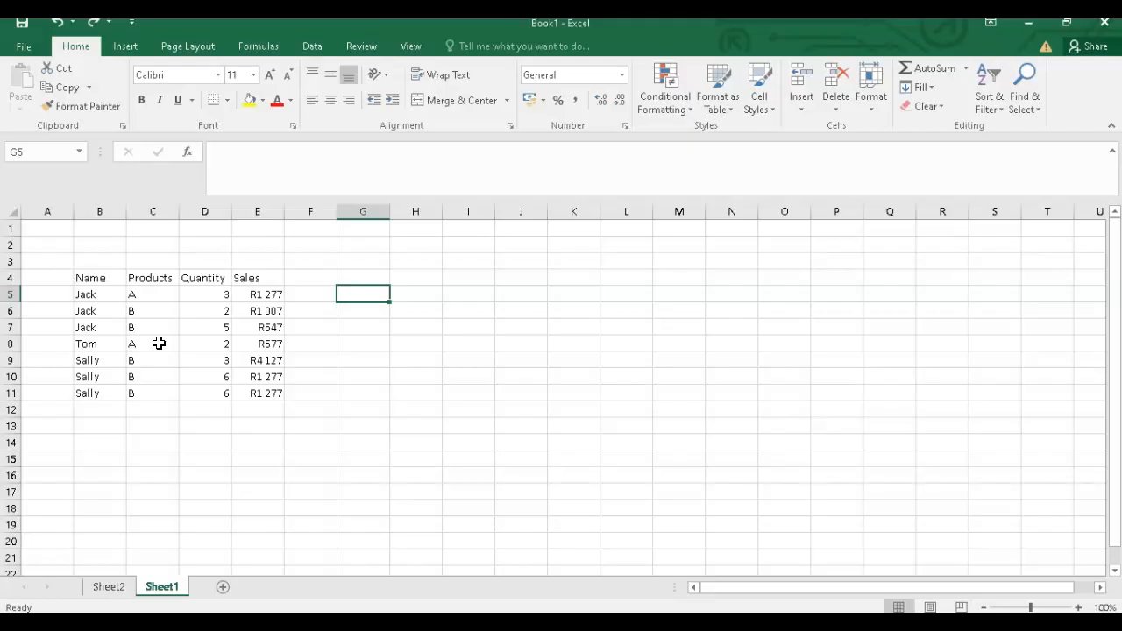
pyautogui.click(130, 47)
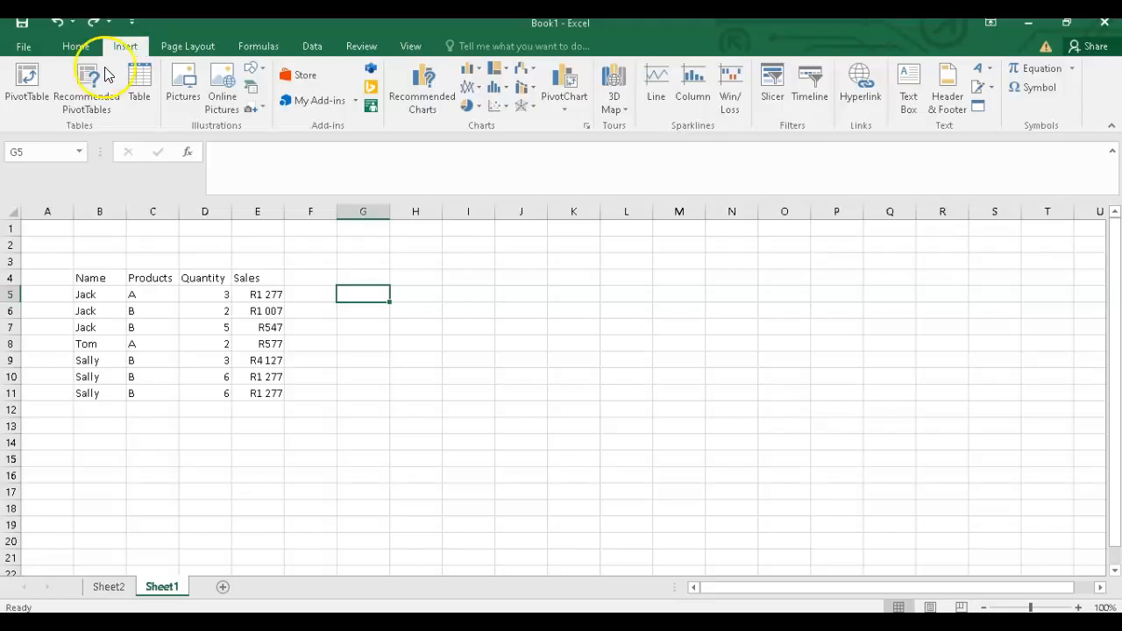
pyautogui.click(31, 98)
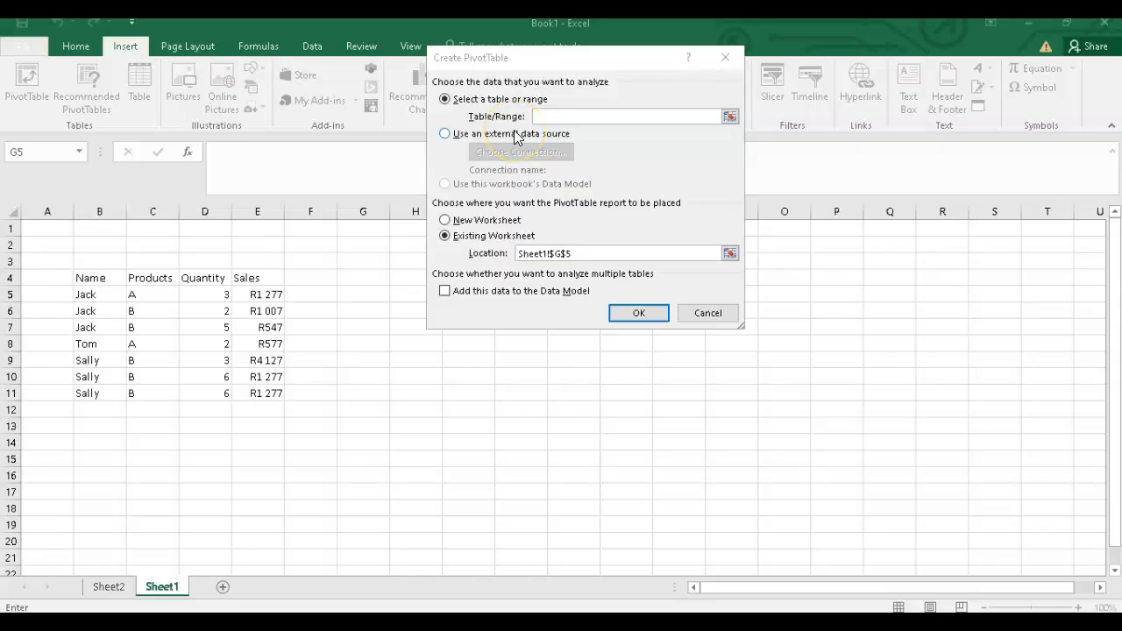
pyautogui.click(561, 116)
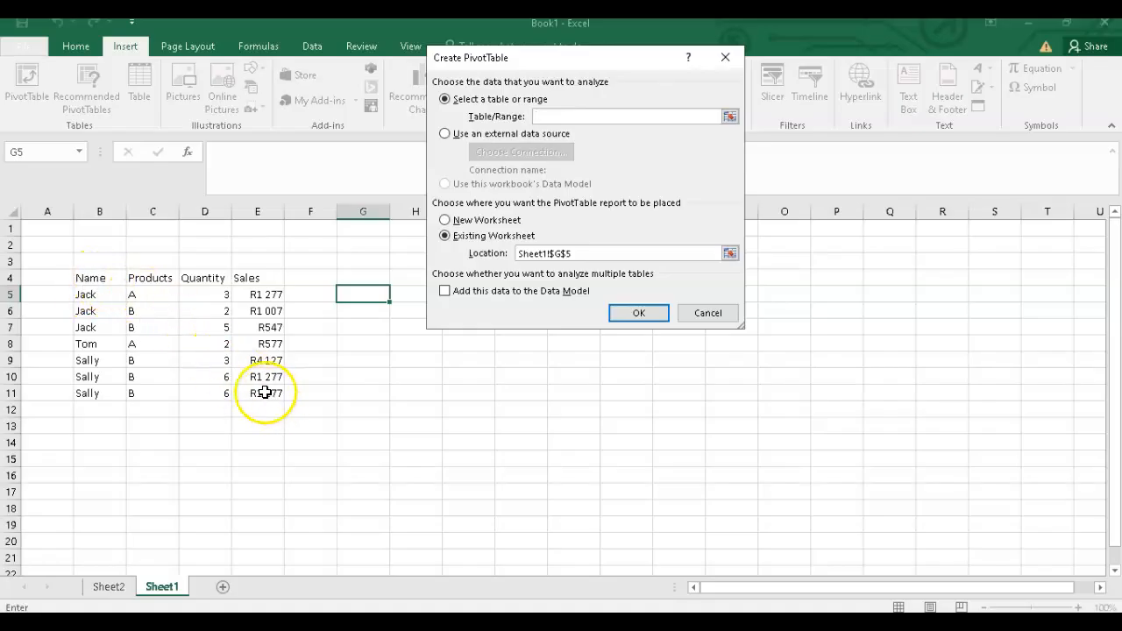
pyautogui.moveTo(92, 280); pyautogui.dragTo(266, 391)
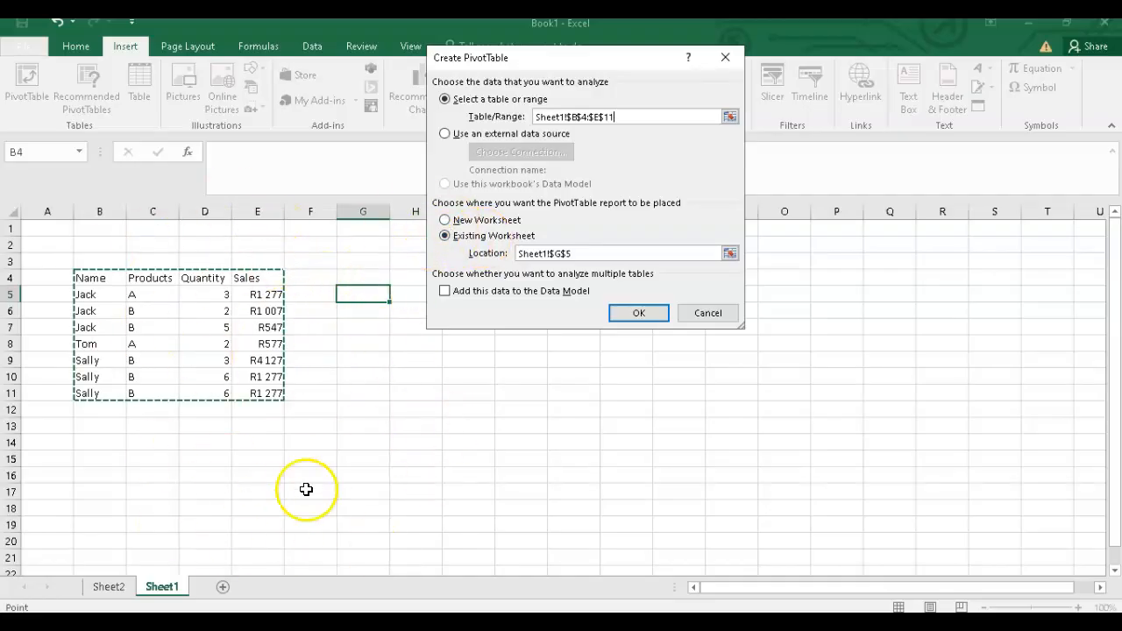
pyautogui.click(449, 222)
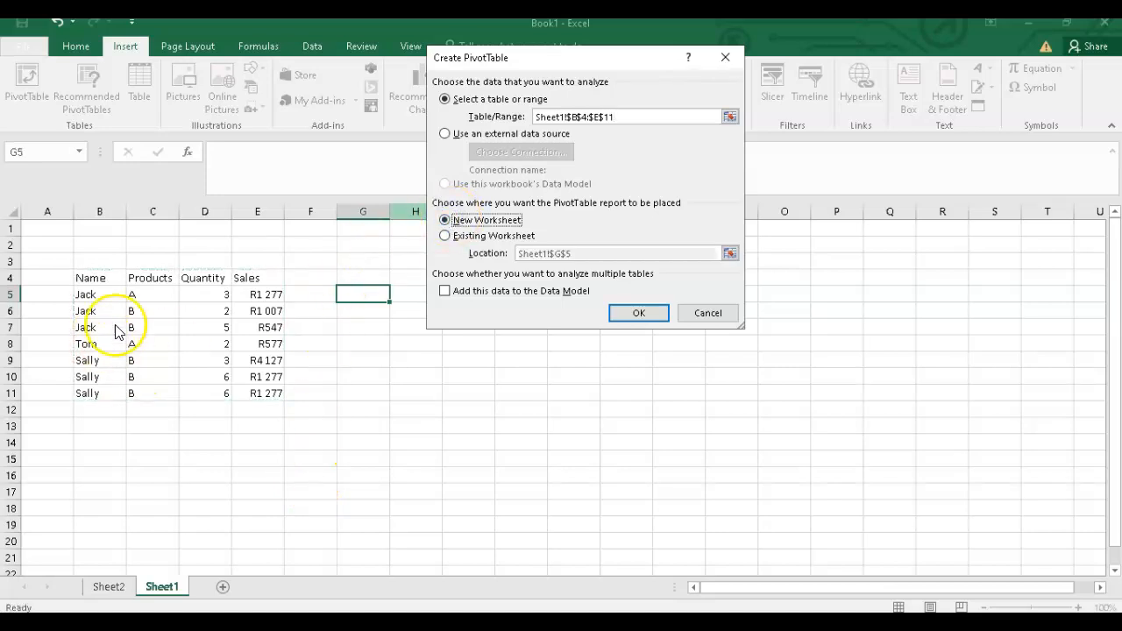
pyautogui.click(653, 314)
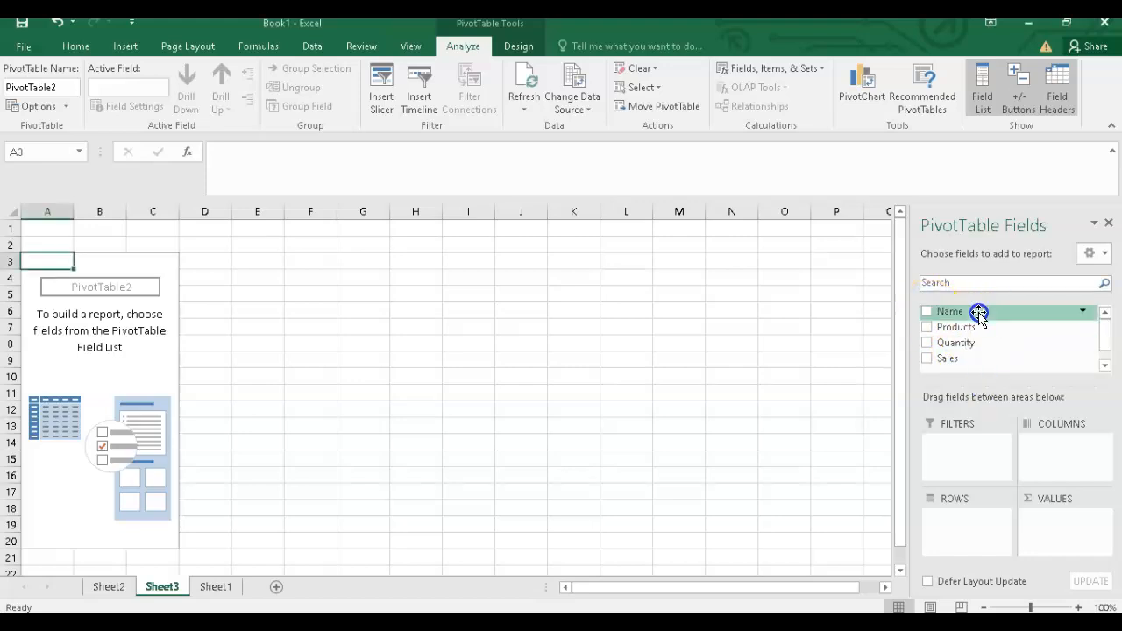
# Step: Add Name as a row field, then add Quantity as a second row field and remove it again
pyautogui.moveTo(979, 312); pyautogui.dragTo(967, 518)
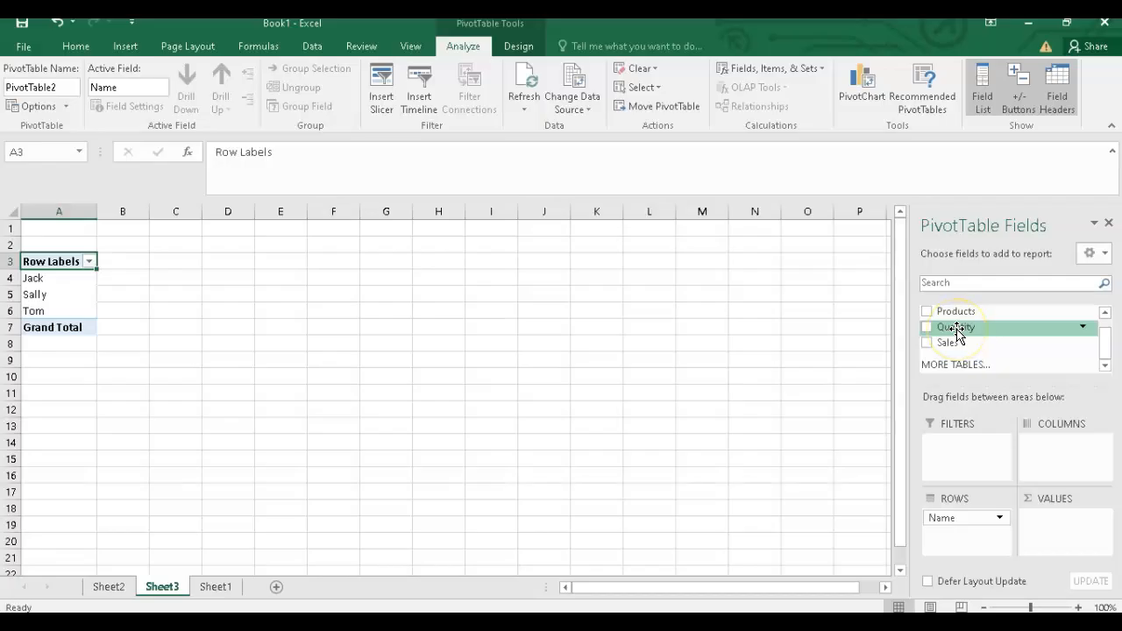
pyautogui.scroll(1, 955, 331)
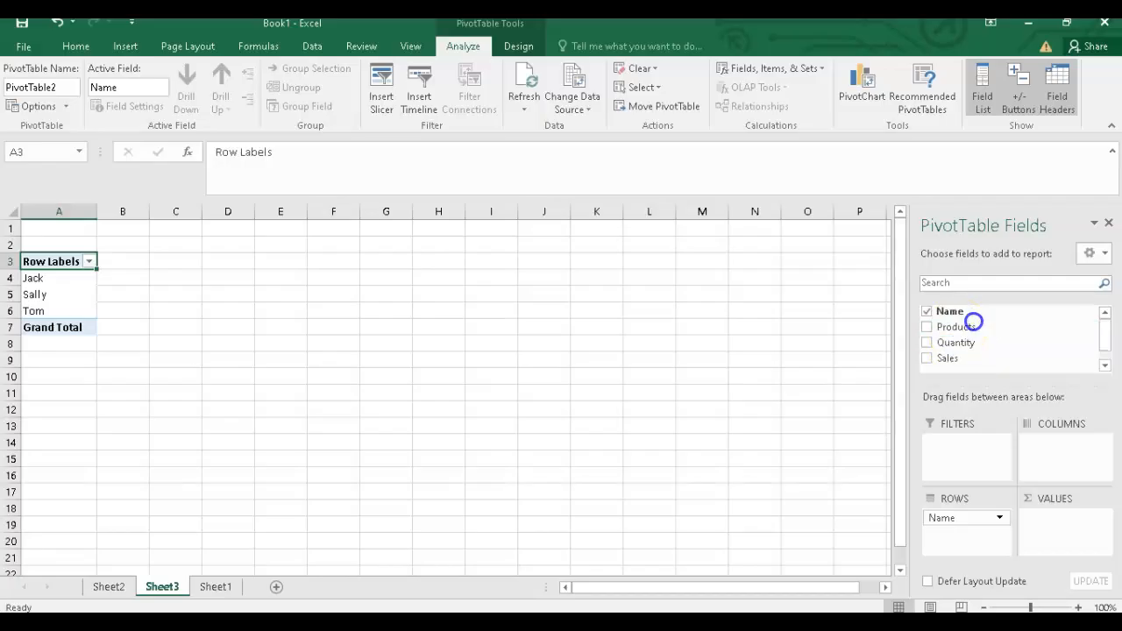
pyautogui.moveTo(974, 322); pyautogui.dragTo(972, 514)
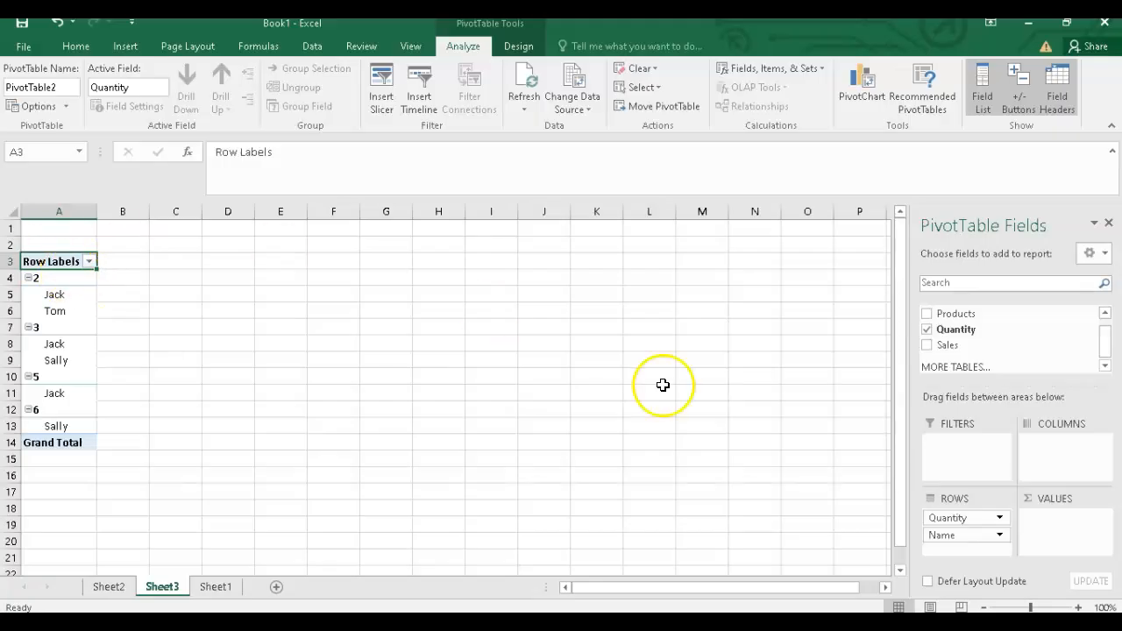
pyautogui.moveTo(972, 519); pyautogui.dragTo(1015, 379)
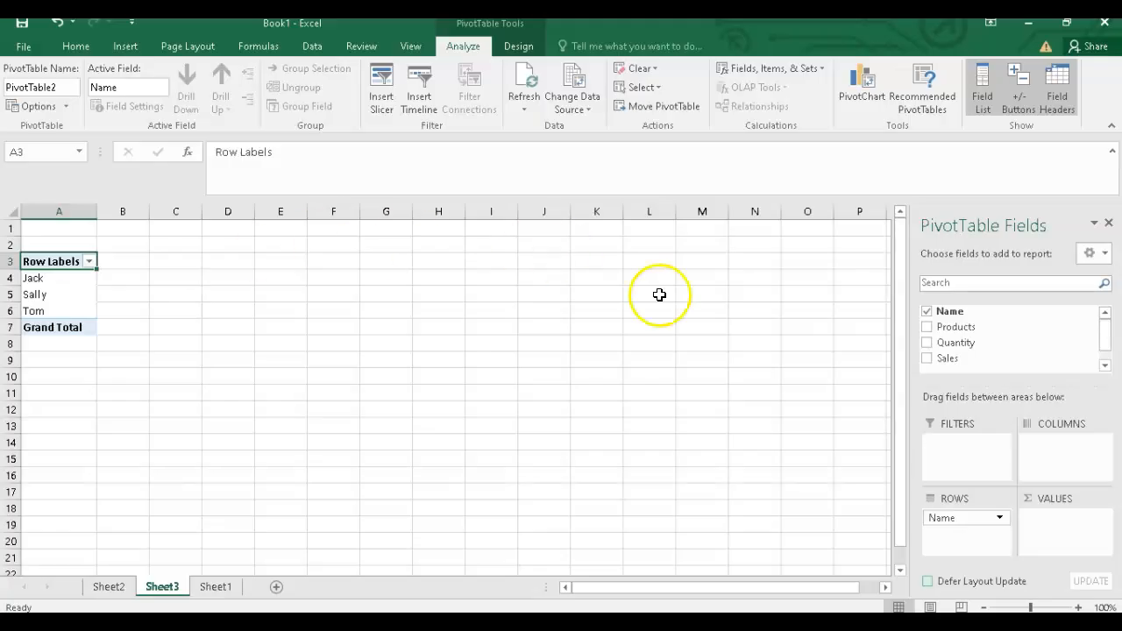
# Step: Lay out the pivot with Sales and Name as rows, Products as columns and Sum of Quantity as values
pyautogui.scroll(-1, 945, 361)
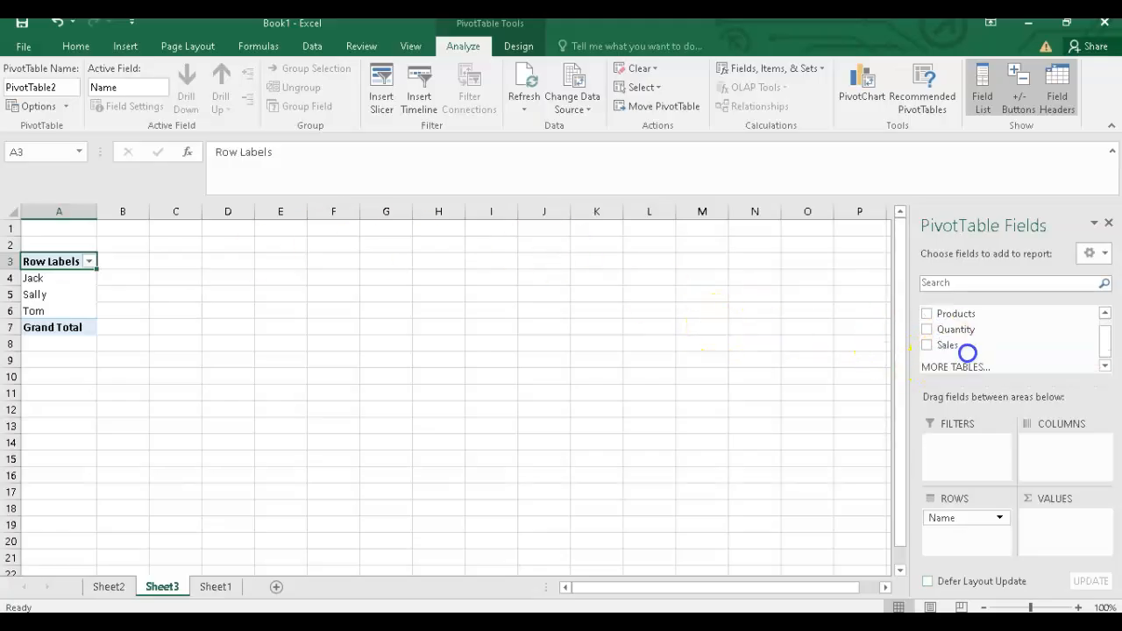
pyautogui.moveTo(960, 517); pyautogui.dragTo(961, 521)
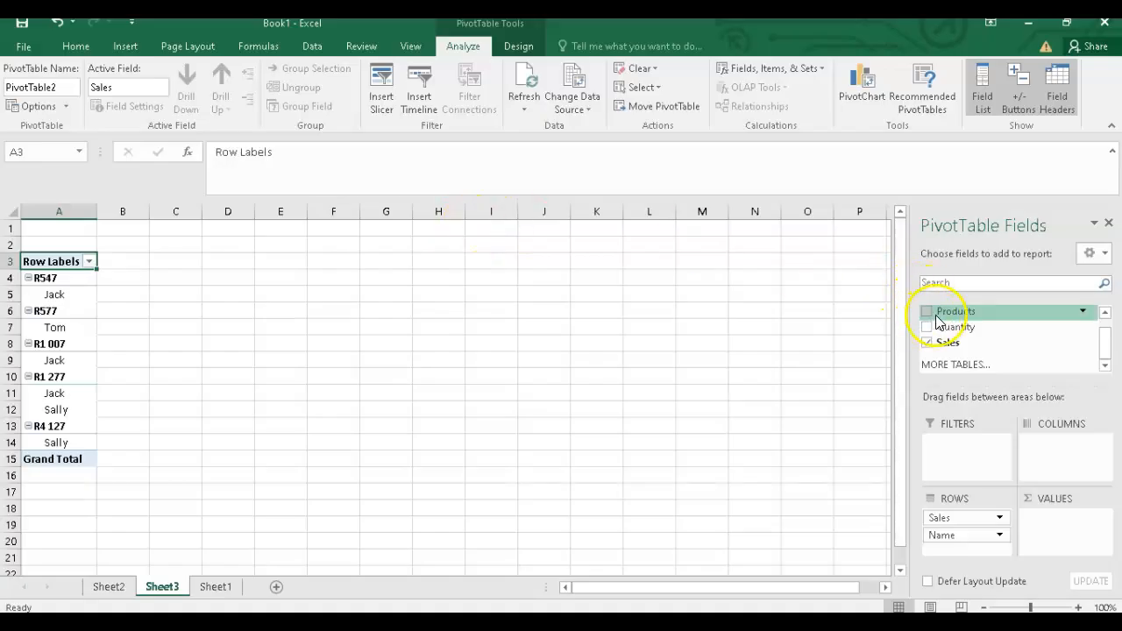
pyautogui.scroll(1, 938, 317)
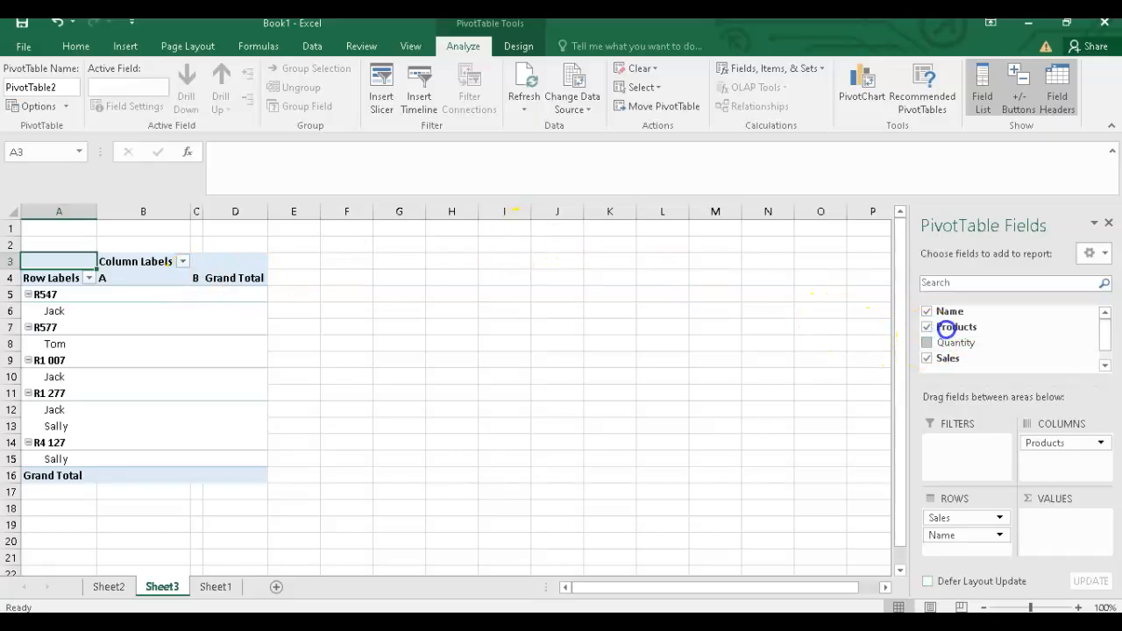
pyautogui.scroll(-1, 944, 325)
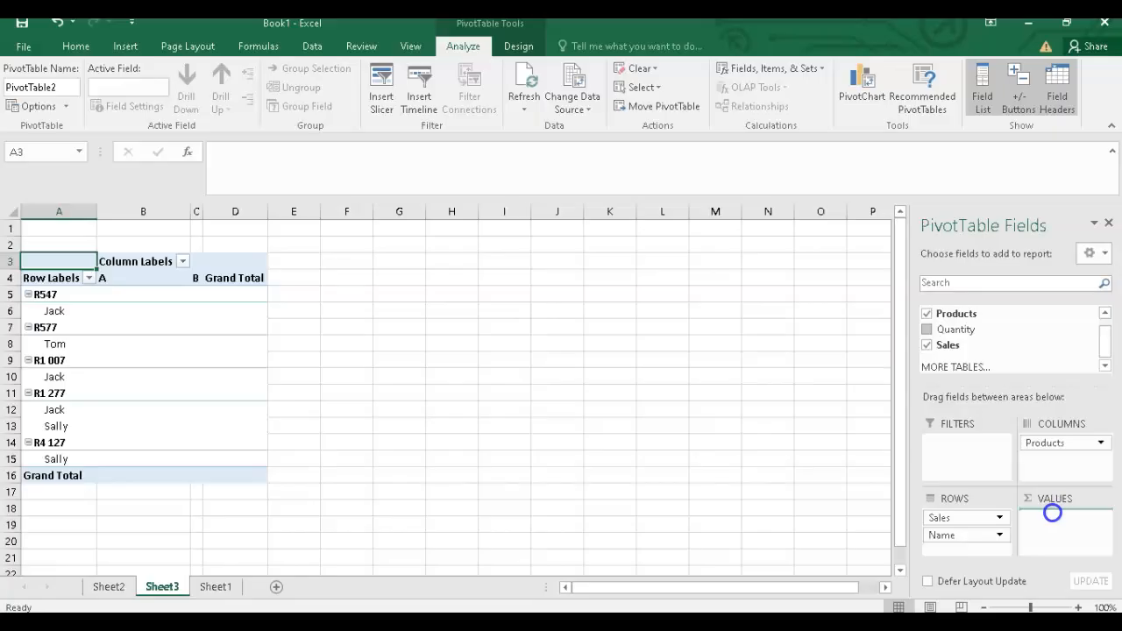
pyautogui.moveTo(1052, 513); pyautogui.dragTo(1055, 517)
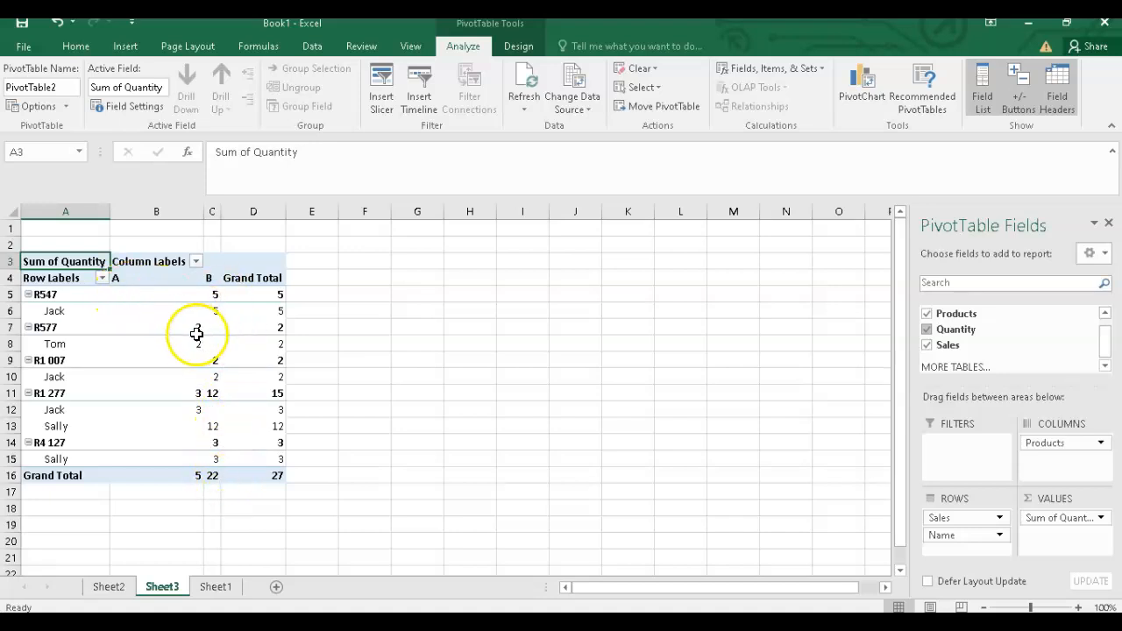
pyautogui.moveTo(201, 327)
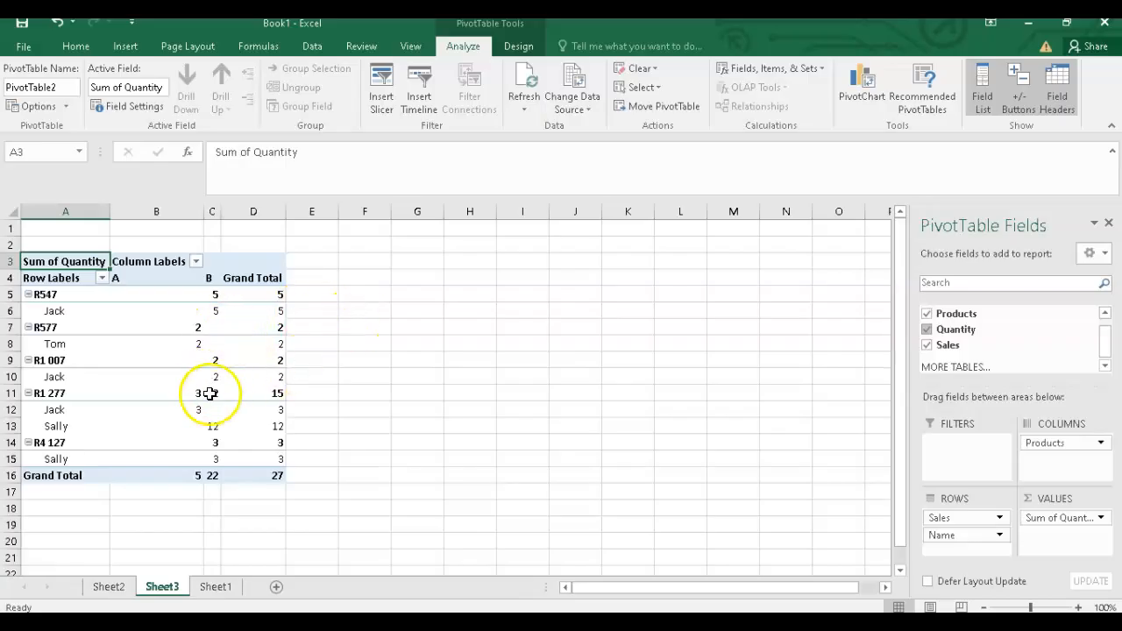
# Step: Remove Sales, Name, Products and Quantity from the pivot's rows, columns and values areas
pyautogui.moveTo(275, 423)
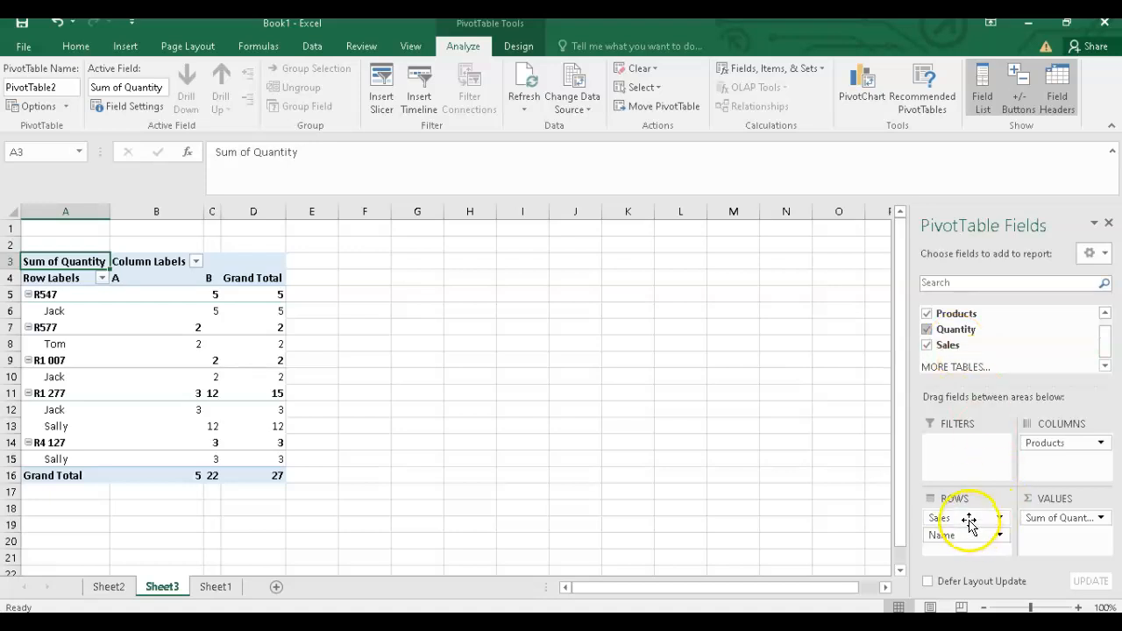
pyautogui.moveTo(975, 519); pyautogui.dragTo(974, 339)
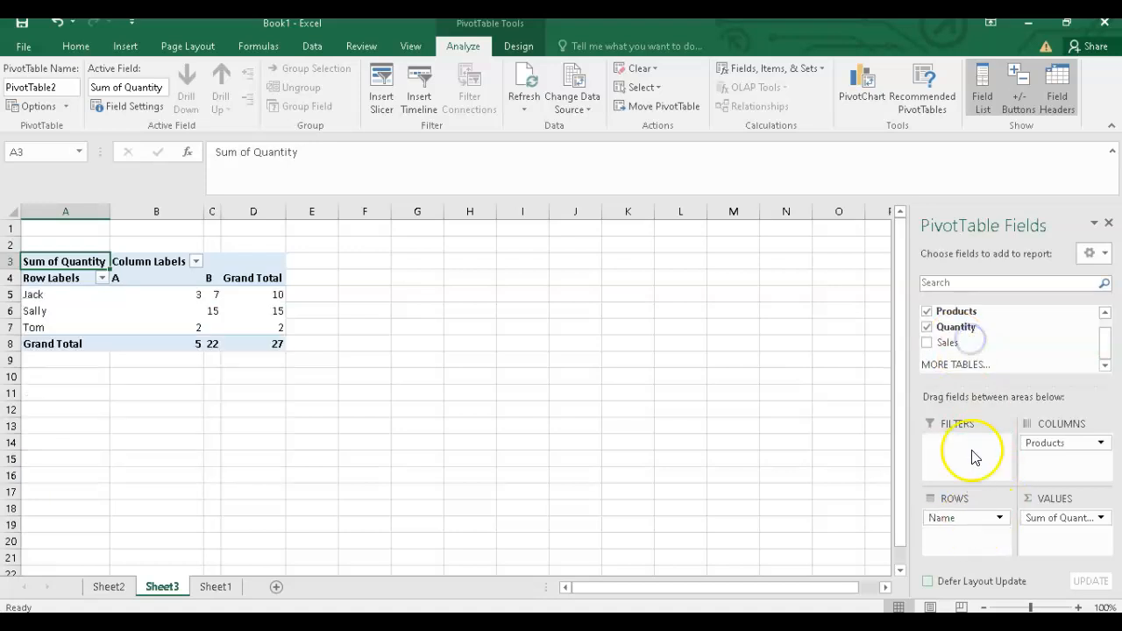
pyautogui.moveTo(956, 484); pyautogui.dragTo(971, 320)
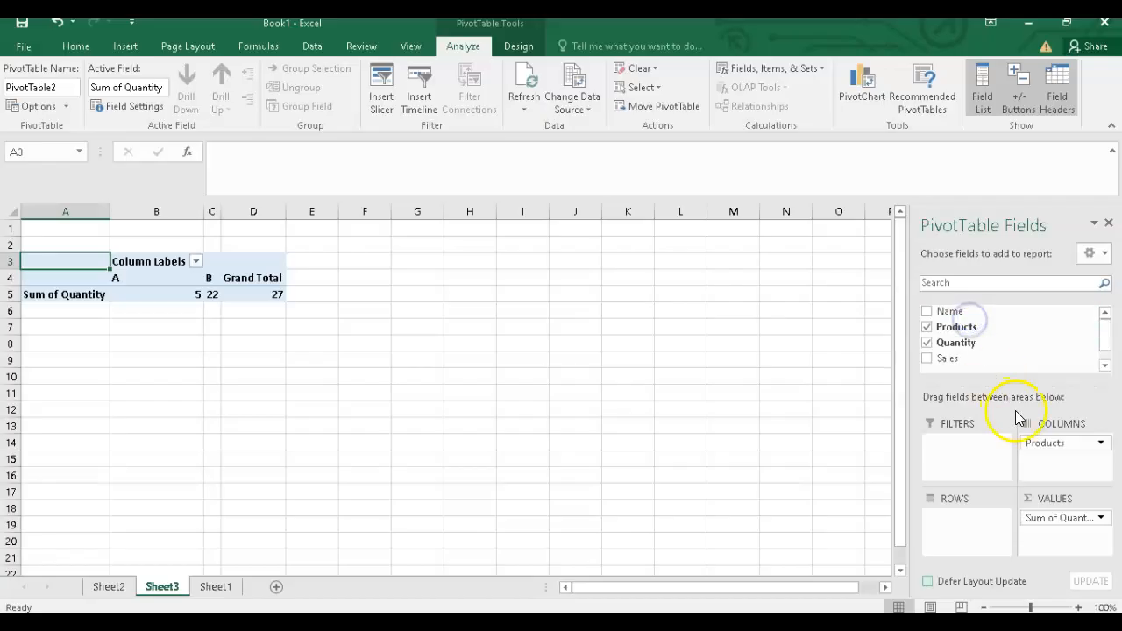
pyautogui.moveTo(1044, 446); pyautogui.dragTo(1011, 317)
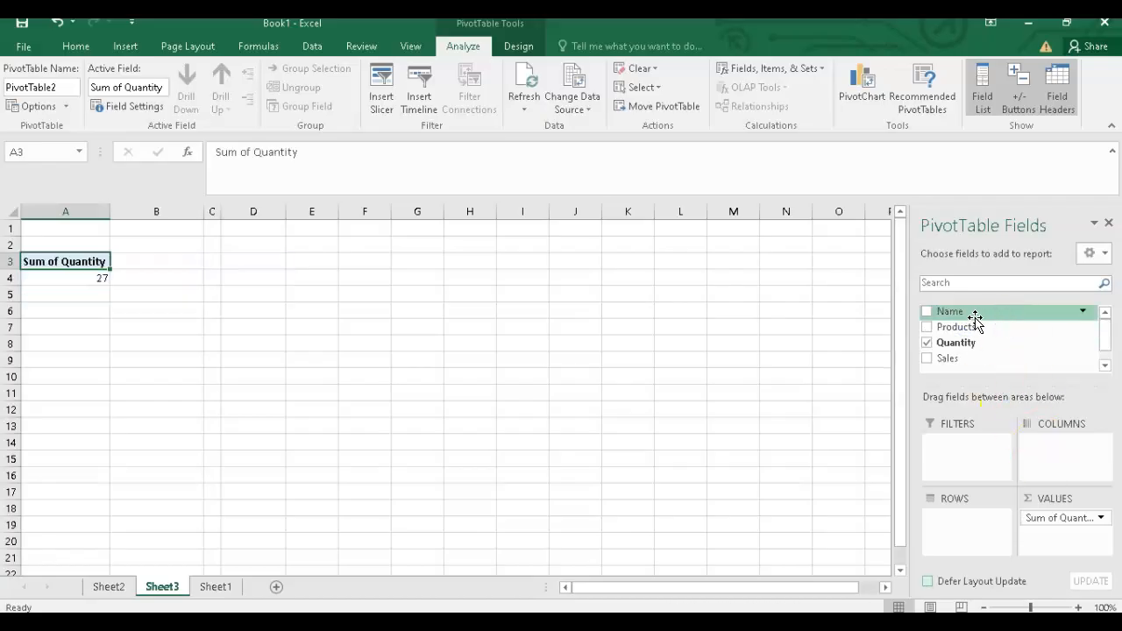
pyautogui.scroll(-1, 1049, 337)
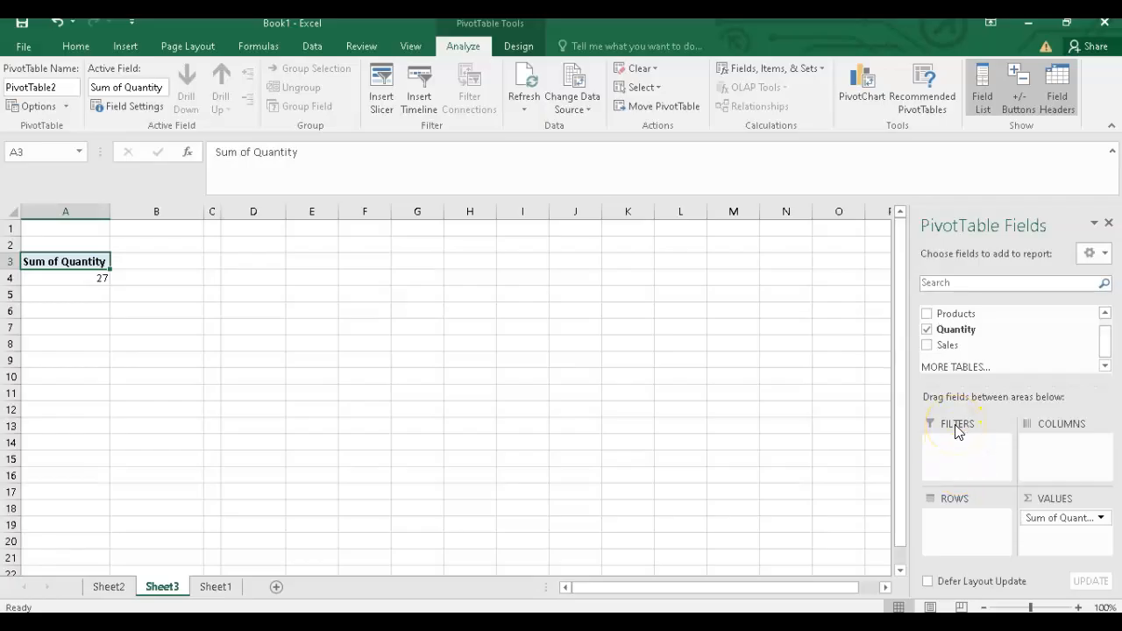
pyautogui.moveTo(1059, 520); pyautogui.dragTo(1022, 342)
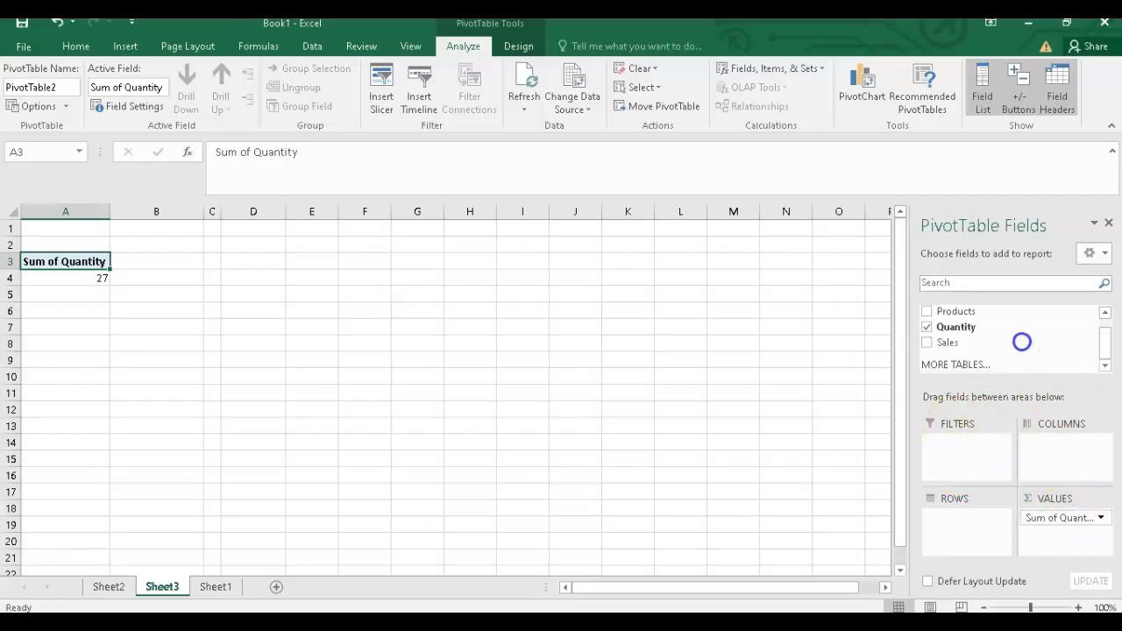
# Step: Summarise Sales by Name, with Name as the row field and Sum of Sales as the value
pyautogui.moveTo(951, 311); pyautogui.dragTo(966, 517)
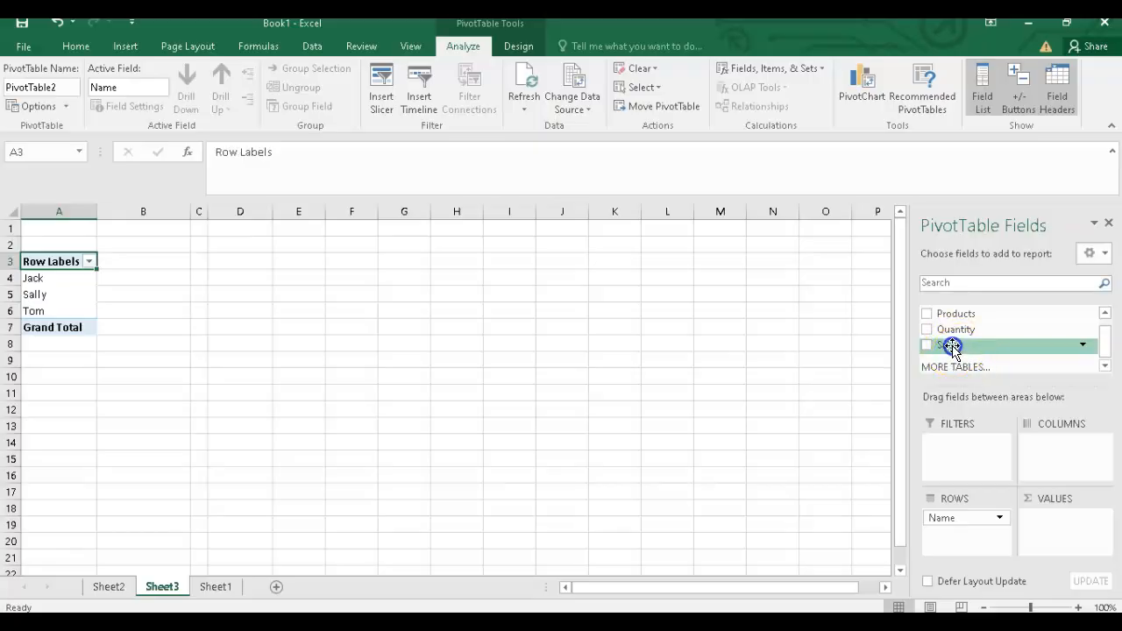
pyautogui.moveTo(951, 345); pyautogui.dragTo(1039, 397)
pyautogui.moveTo(1061, 518); pyautogui.dragTo(1063, 522)
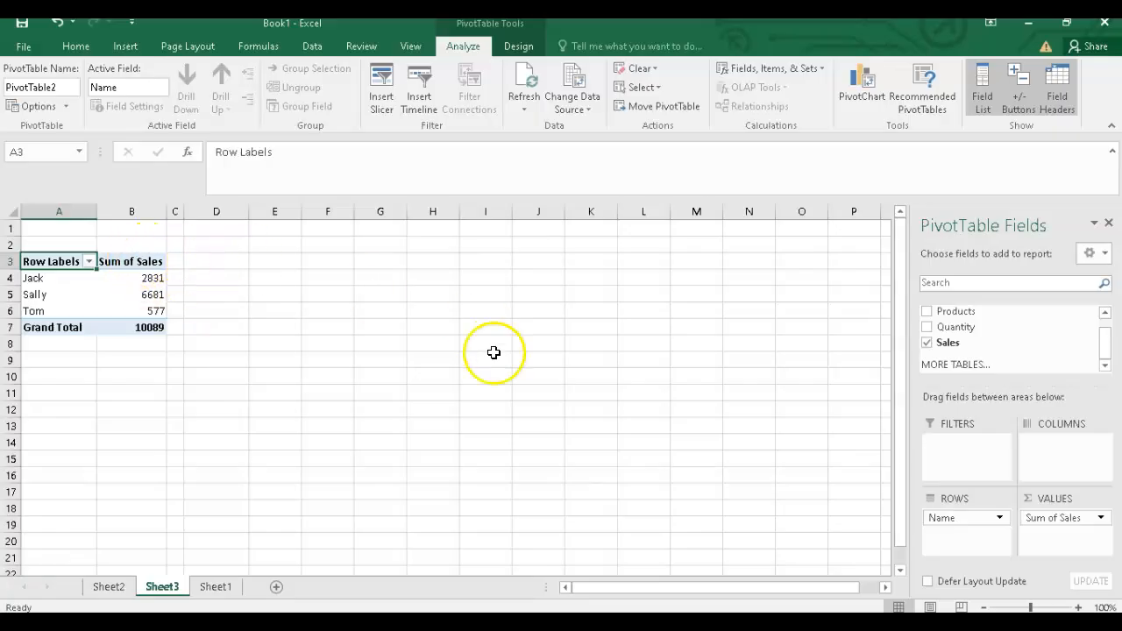
# Step: Replace Sum of Sales with Sum of Quantity as the pivot's value field
pyautogui.click(1062, 519)
pyautogui.moveTo(1062, 520); pyautogui.dragTo(997, 319)
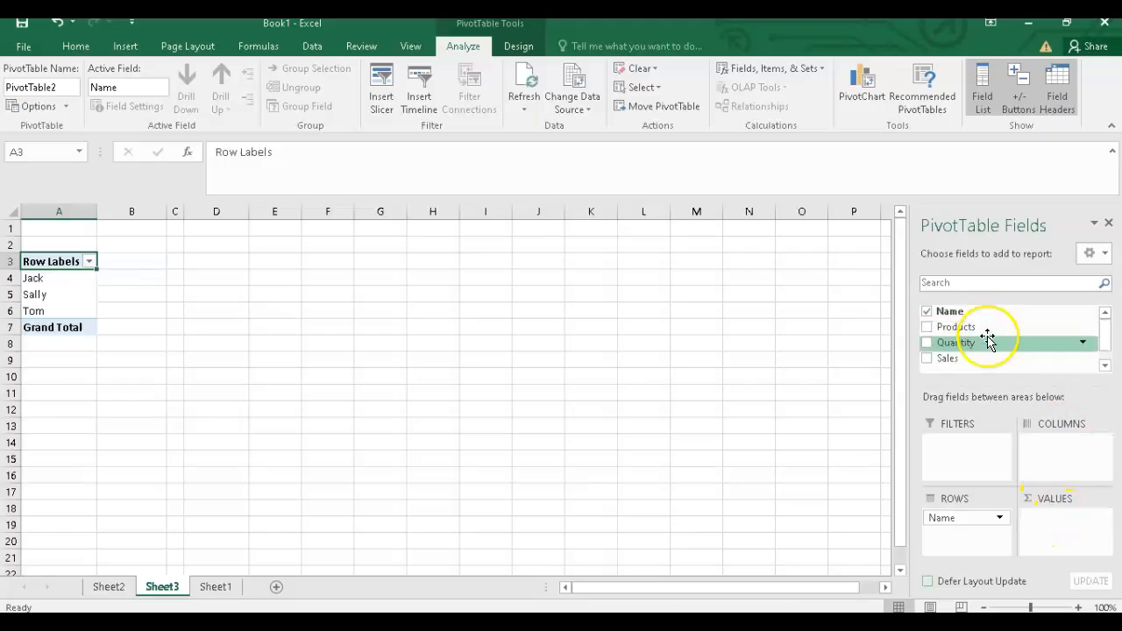
pyautogui.scroll(-1, 1018, 360)
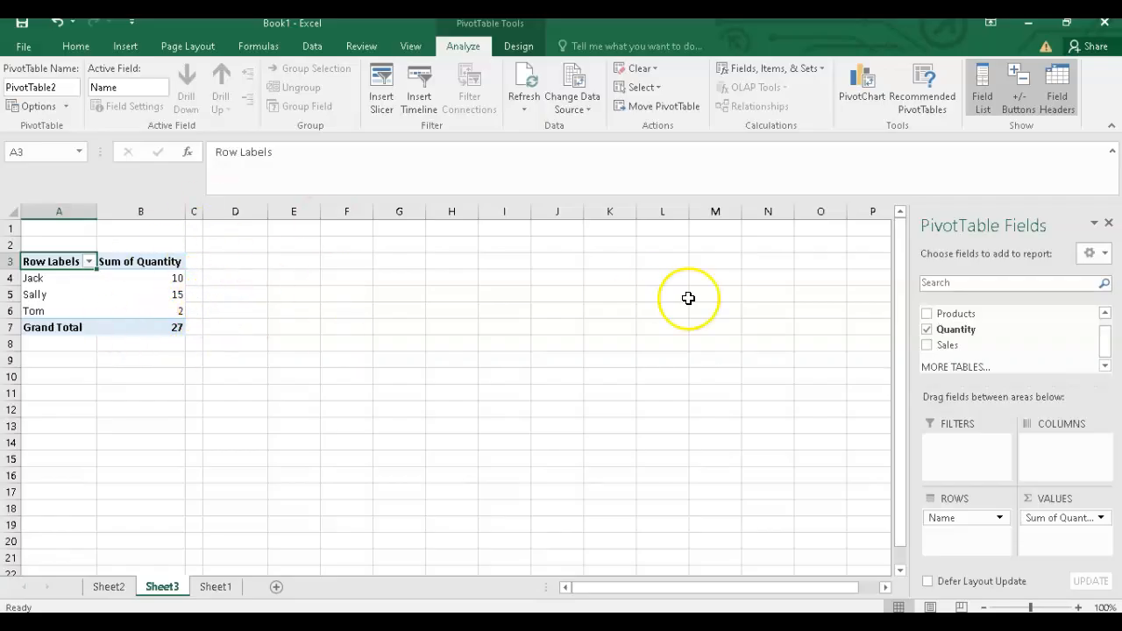
# Step: Replace the Quantity value with a count of Products in the values area
pyautogui.scroll(1, 991, 344)
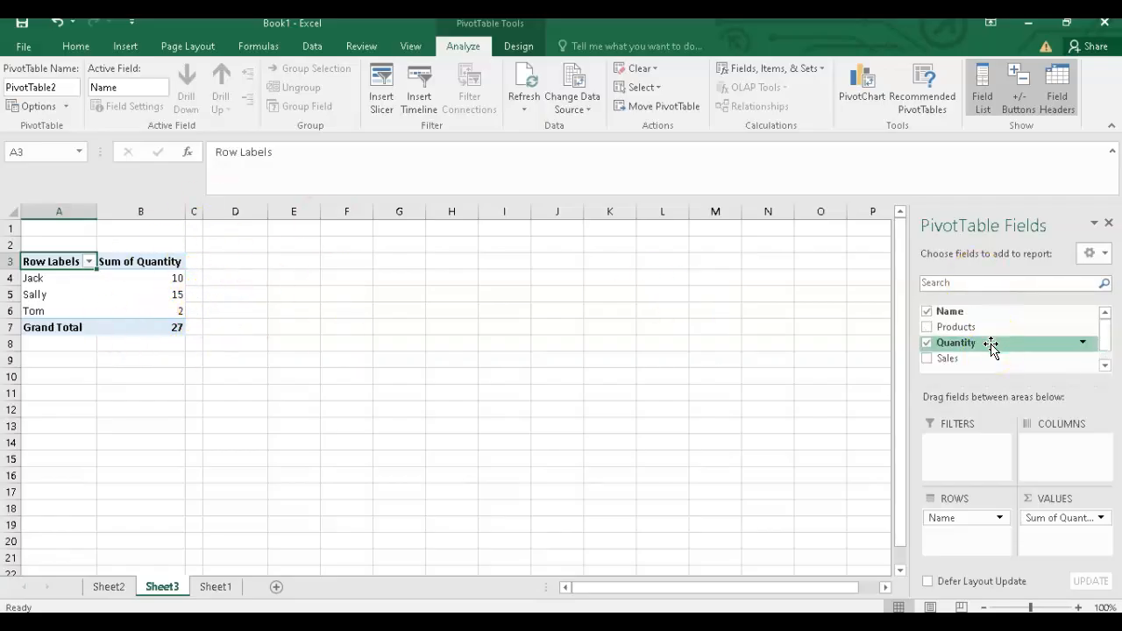
pyautogui.scroll(-1, 991, 344)
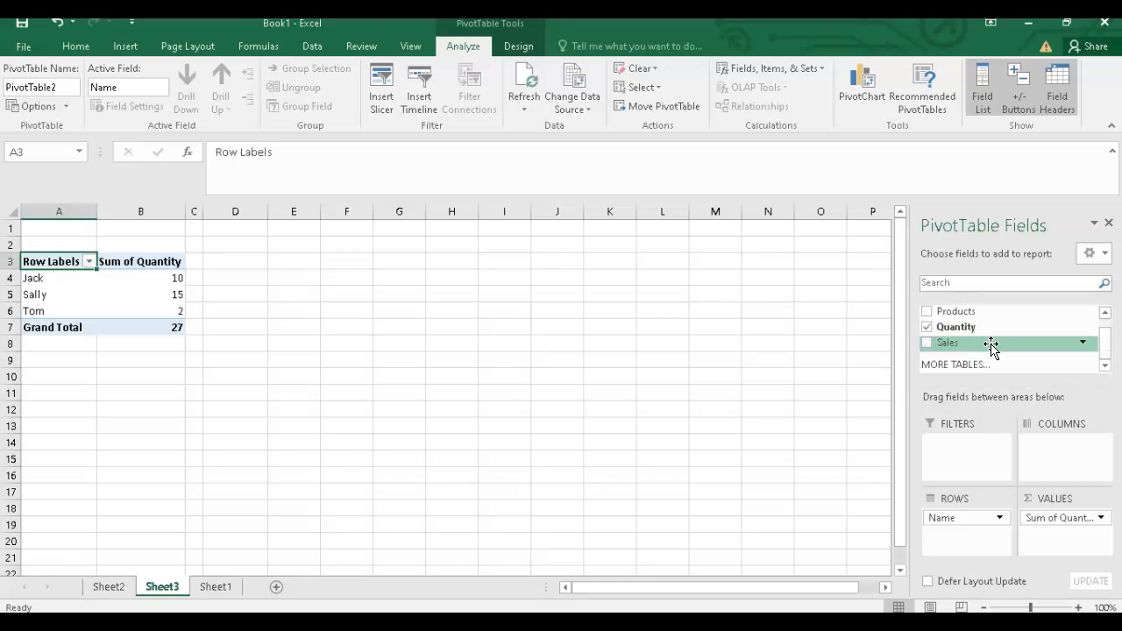
pyautogui.scroll(1, 1008, 312)
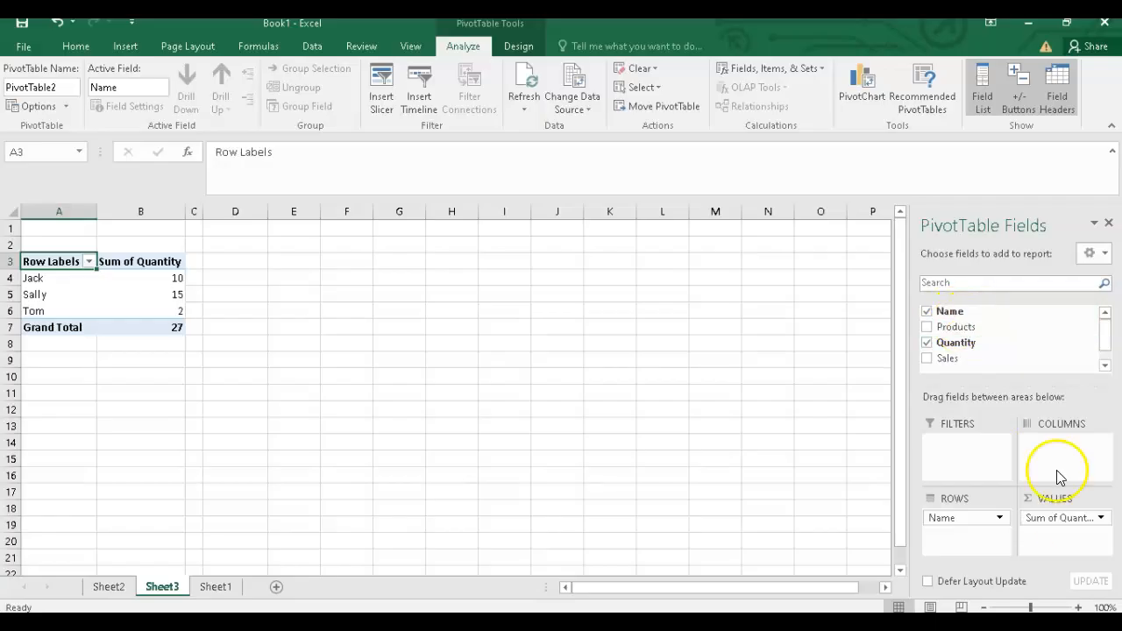
pyautogui.moveTo(1061, 519)
pyautogui.mouseDown()
pyautogui.moveTo(1062, 438)
pyautogui.moveTo(1023, 325)
pyautogui.moveTo(961, 328)
pyautogui.moveTo(1064, 438)
pyautogui.moveTo(1071, 523)
pyautogui.moveTo(1080, 521)
pyautogui.mouseUp()
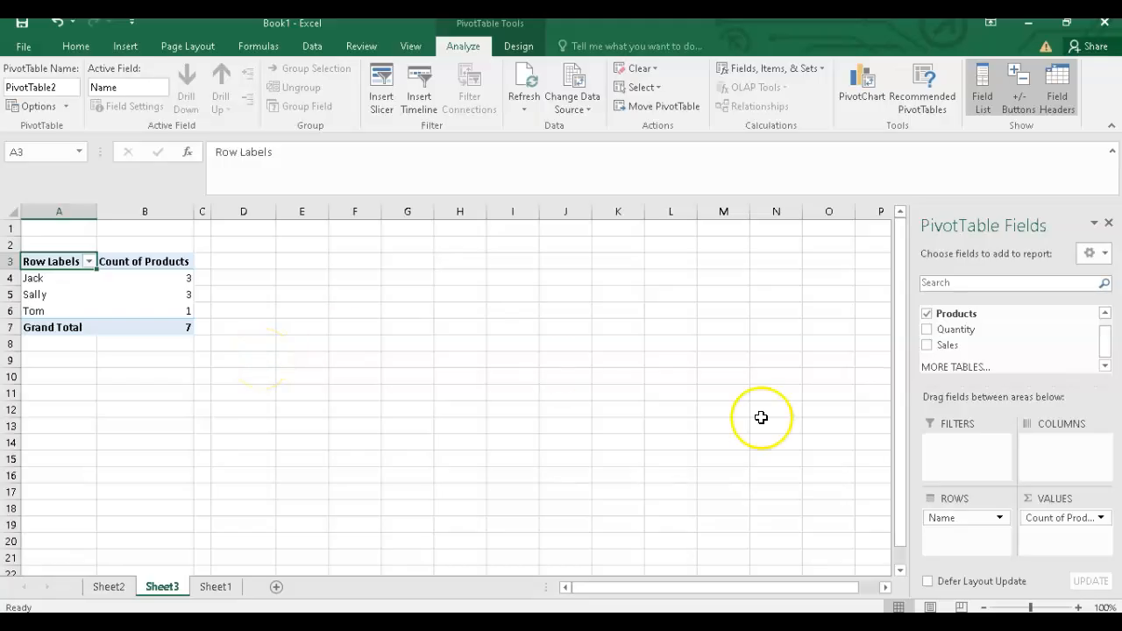
# Step: Remove the Count of Products value and move Name from rows into the columns area
pyautogui.moveTo(1059, 522); pyautogui.dragTo(1010, 329)
pyautogui.scroll(1, 998, 335)
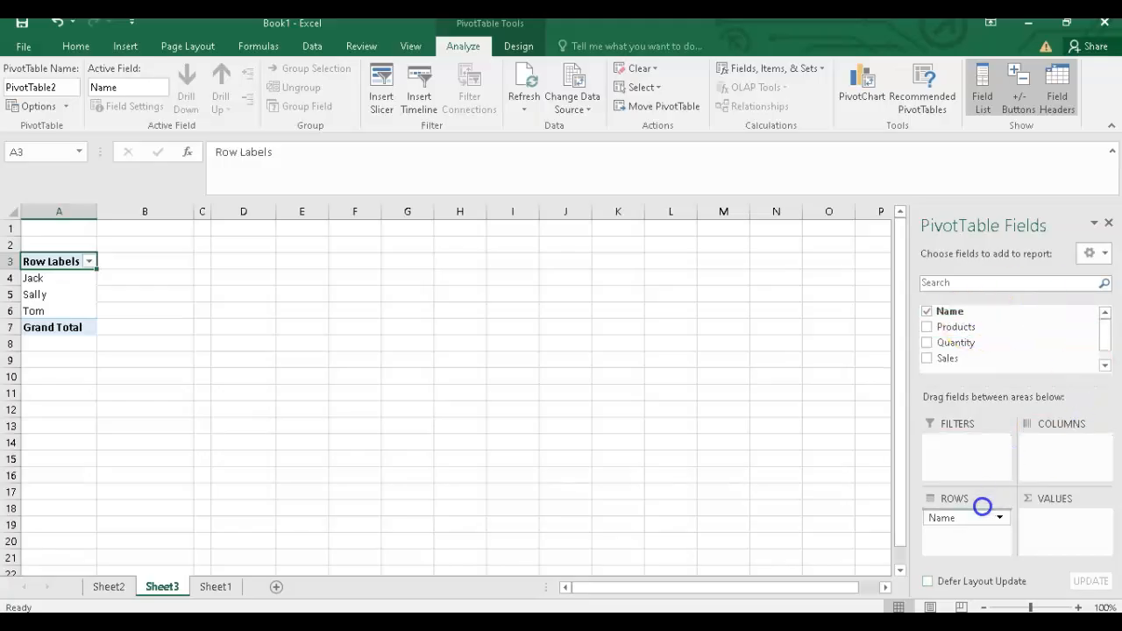
pyautogui.moveTo(969, 518); pyautogui.dragTo(1055, 443)
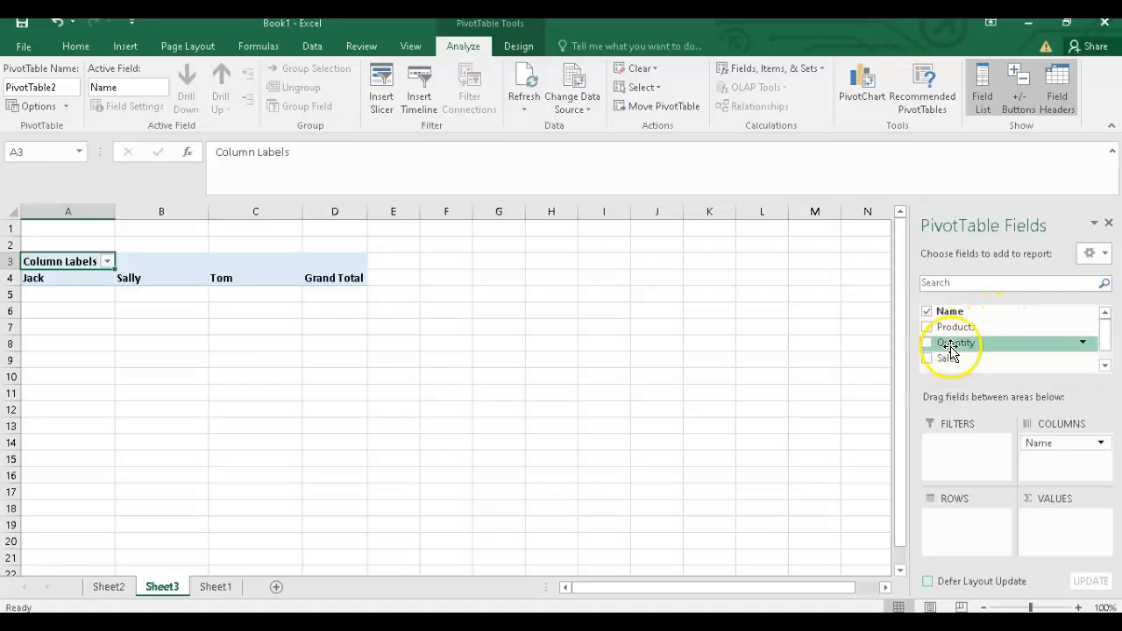
# Step: Set the rows to Products, Quantity and Name in that order, and add Sales as the summed value
pyautogui.moveTo(956, 333); pyautogui.dragTo(958, 528)
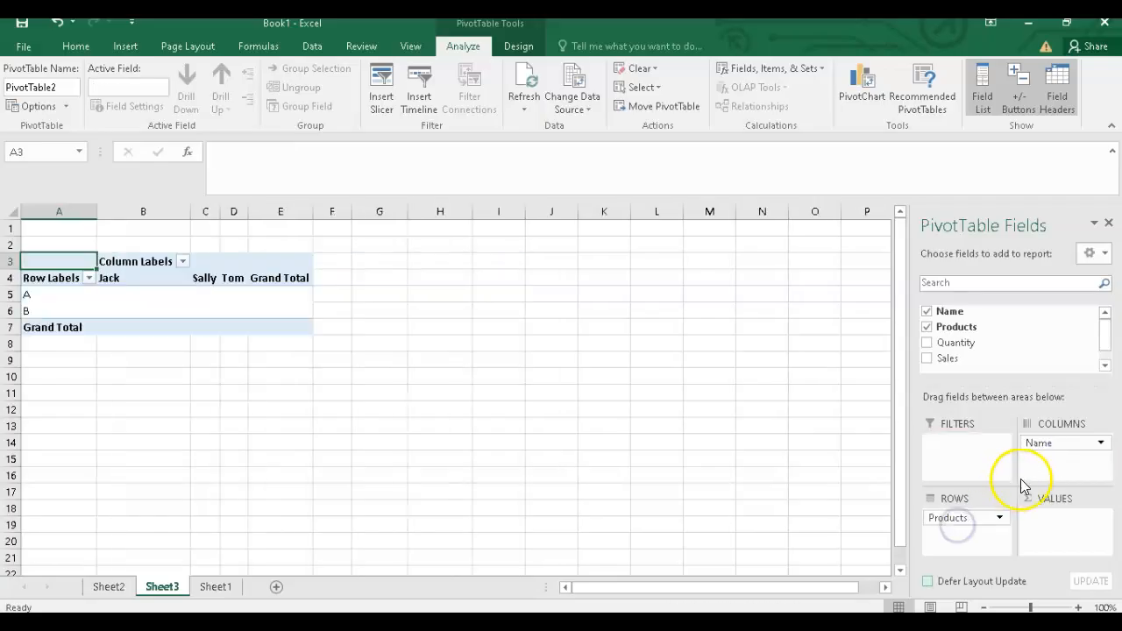
pyautogui.moveTo(1046, 445); pyautogui.dragTo(961, 535)
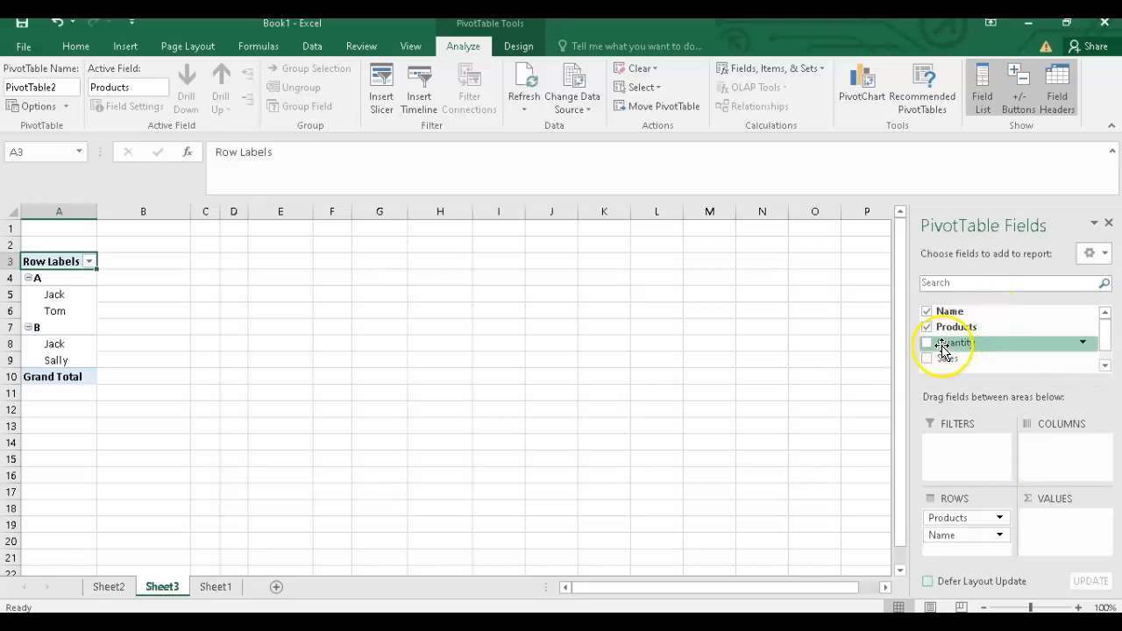
pyautogui.moveTo(942, 345); pyautogui.dragTo(942, 526)
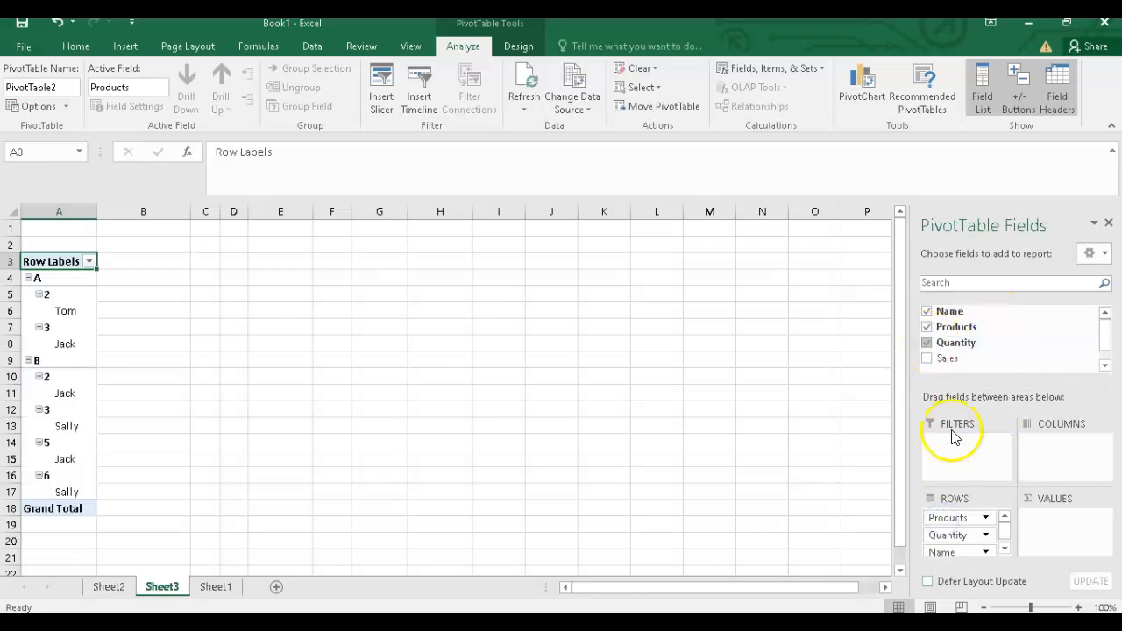
pyautogui.moveTo(927, 359); pyautogui.dragTo(1051, 526)
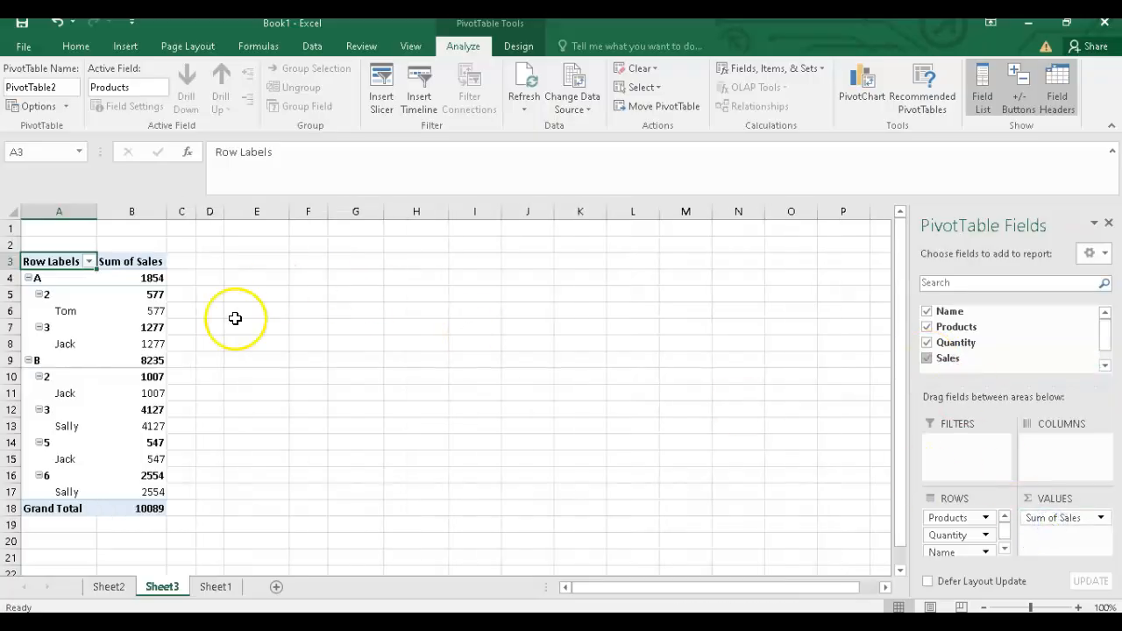